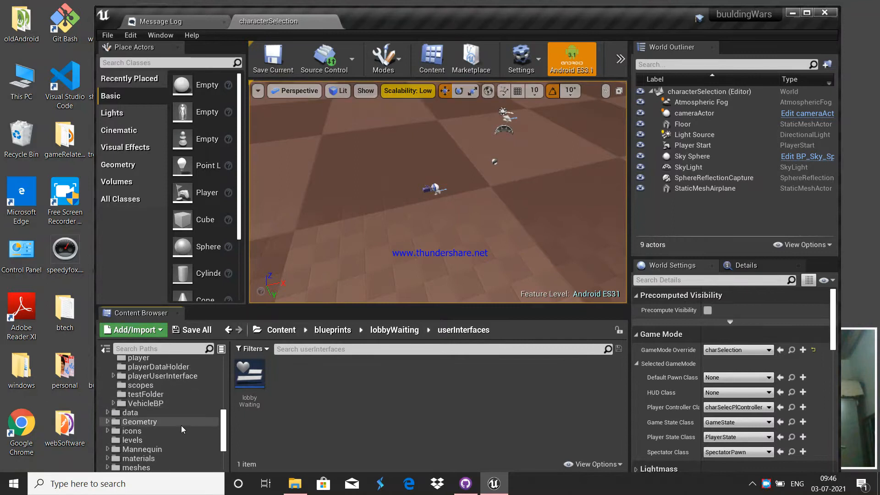
Step: Run the console command t.maxfps 20 to cap the editor's frame rate
scroll(182, 425, up, 6)
key(grave)
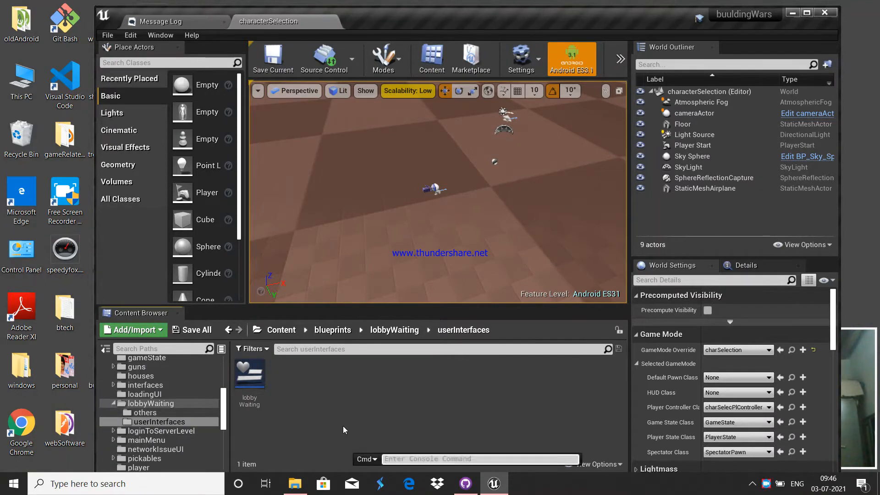
text(t.maxfps 20)
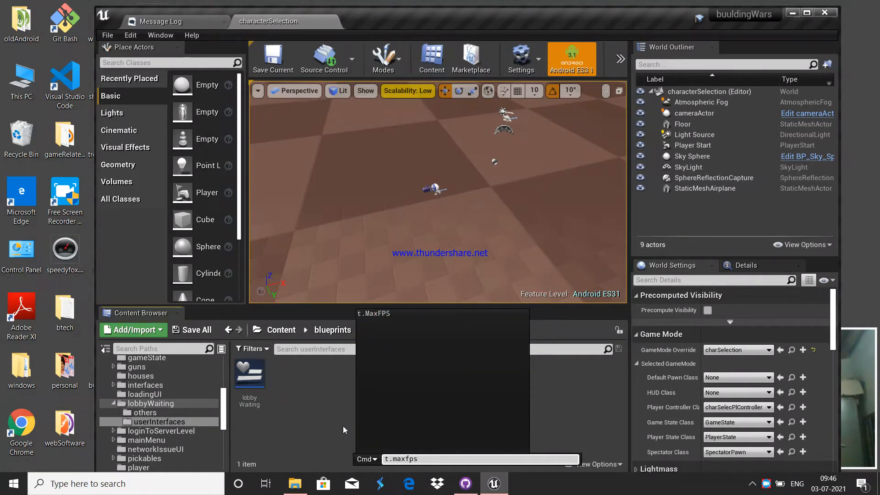
key(Return)
Step: Open the swat folder under meshes/player in the project content
scroll(133, 438, up, 8)
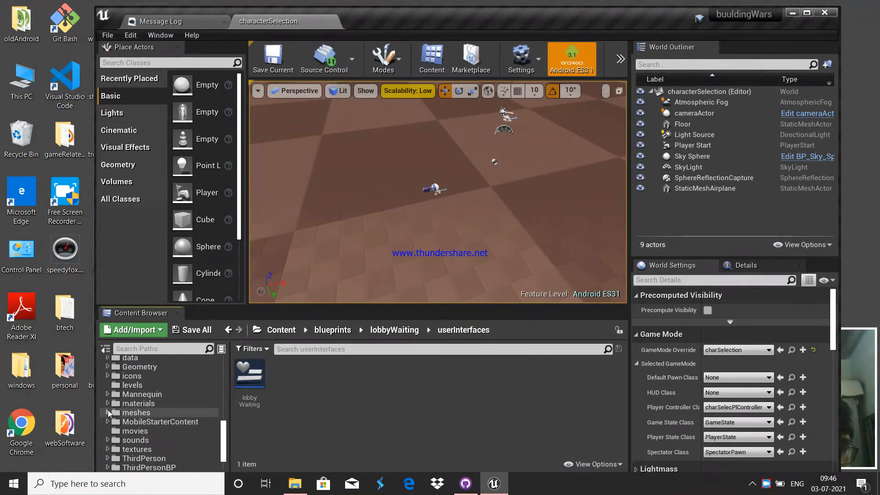
click(107, 412)
scroll(137, 435, down, 3)
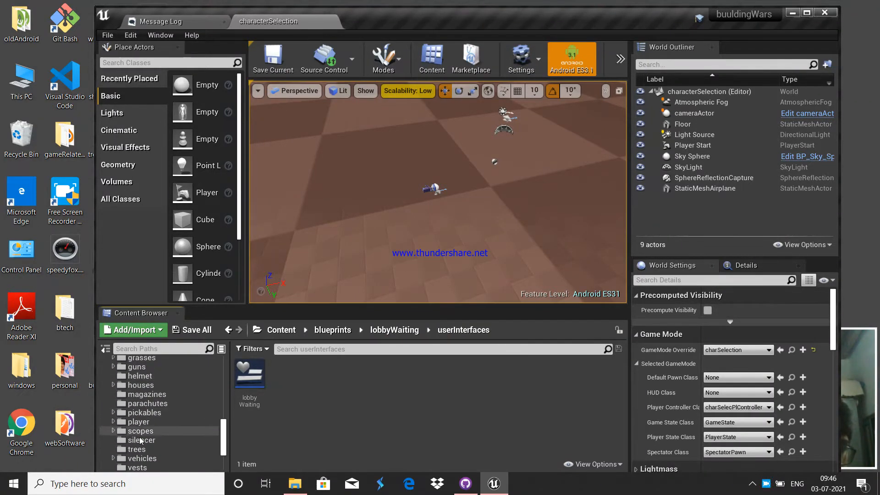
click(140, 412)
click(113, 421)
click(139, 421)
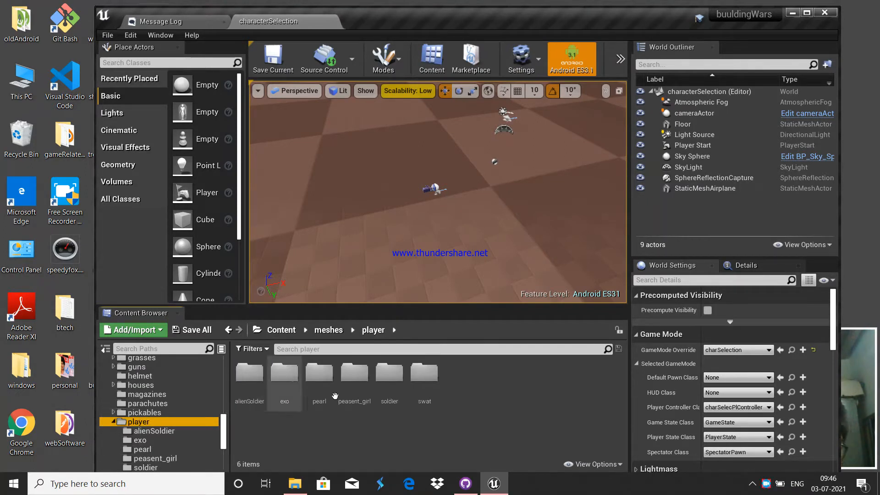
click(389, 371)
double_click(424, 373)
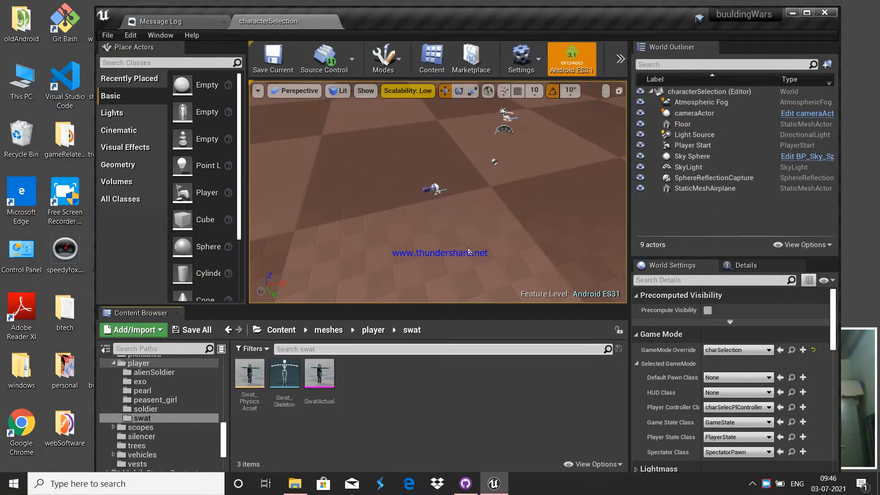
drag(634, 20, 618, 29)
Step: Expand the animations folder and view the contents of drivingAnimations and grenadeAnimation
mouse_move(294, 394)
scroll(138, 412, up, 10)
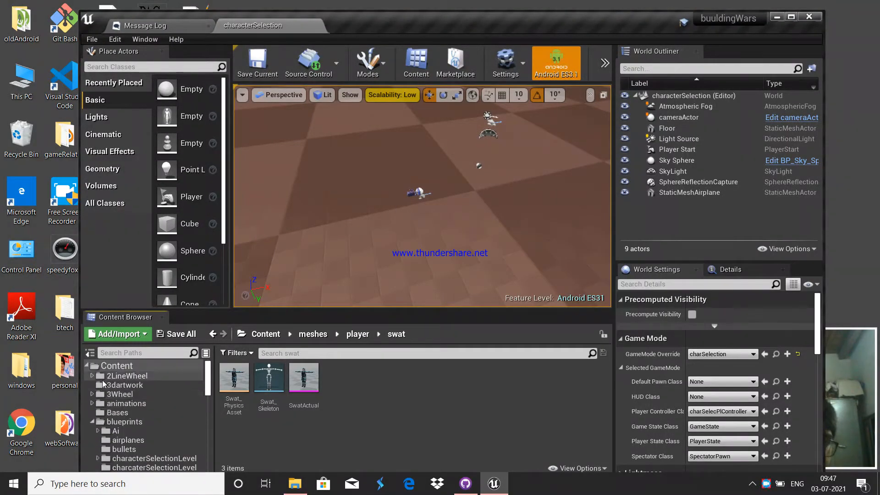
click(91, 403)
click(142, 433)
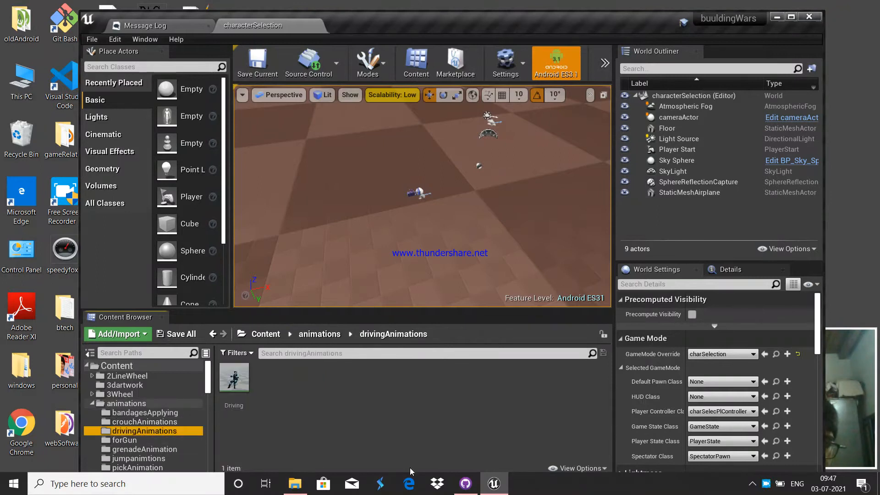
click(142, 450)
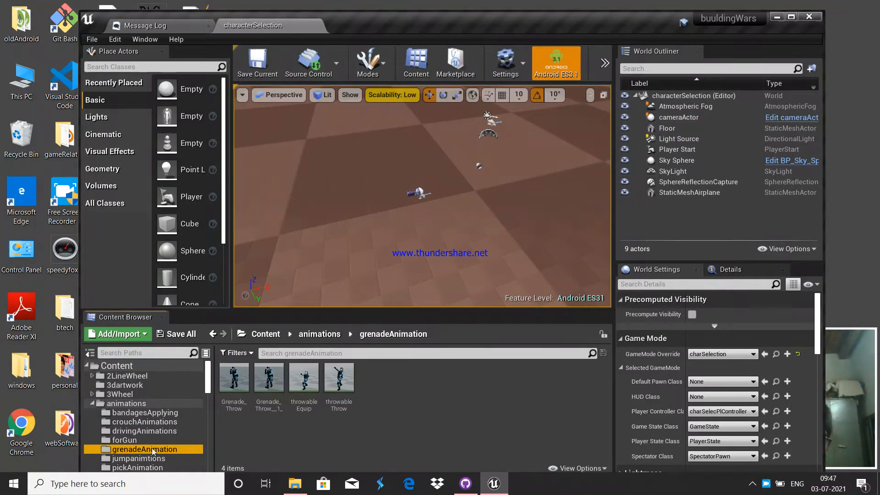
Step: Look through the pearl, exo, soldier and swat folders under meshes/player and inspect the SwatActual skeletal mesh's details
scroll(152, 411, down, 10)
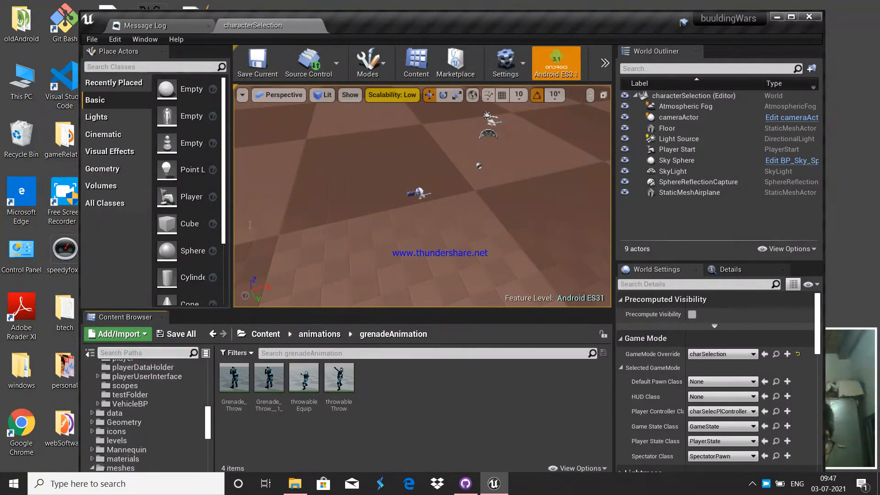
scroll(150, 427, down, 8)
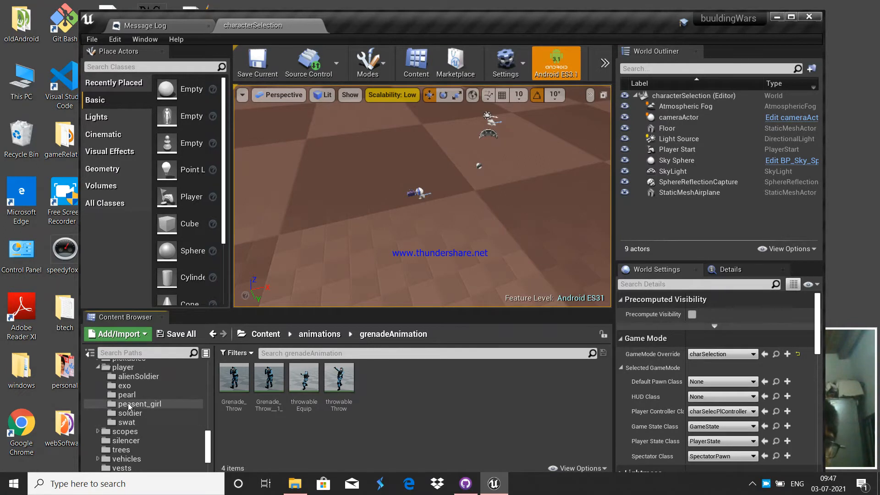
click(134, 394)
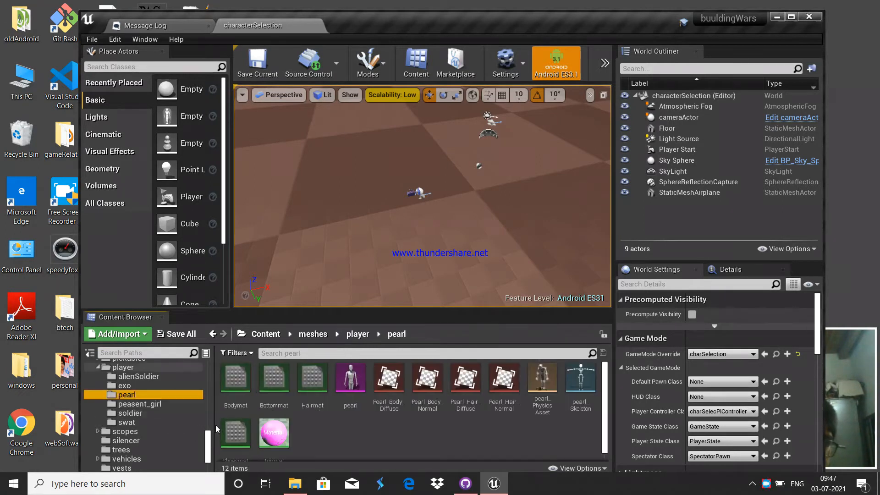
click(124, 385)
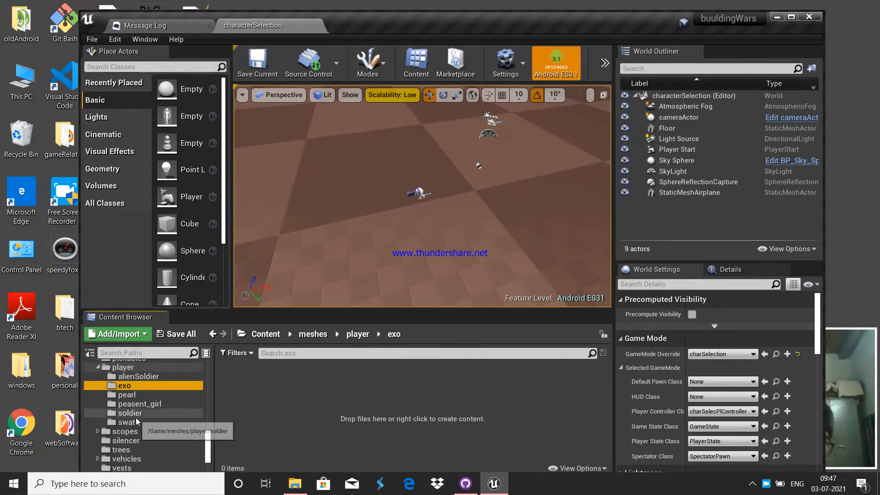
click(130, 413)
click(127, 422)
drag(466, 42, 430, 25)
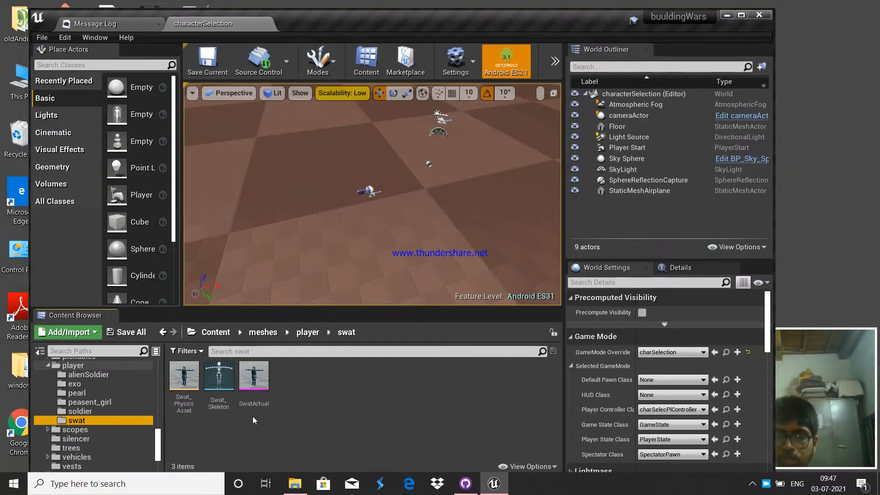
mouse_move(257, 391)
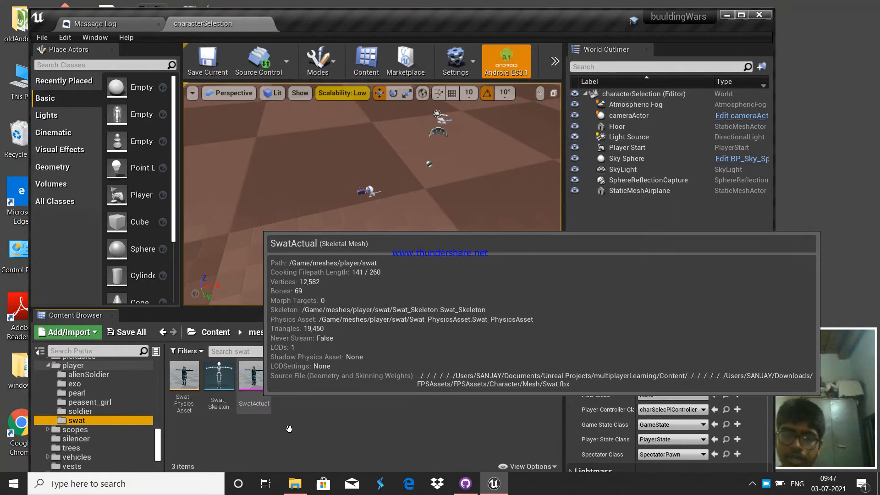
Step: Start assigning a skeleton to the peasant_girl mesh in the peasent_girl folder and choose Swat_Skeleton as the target
click(94, 403)
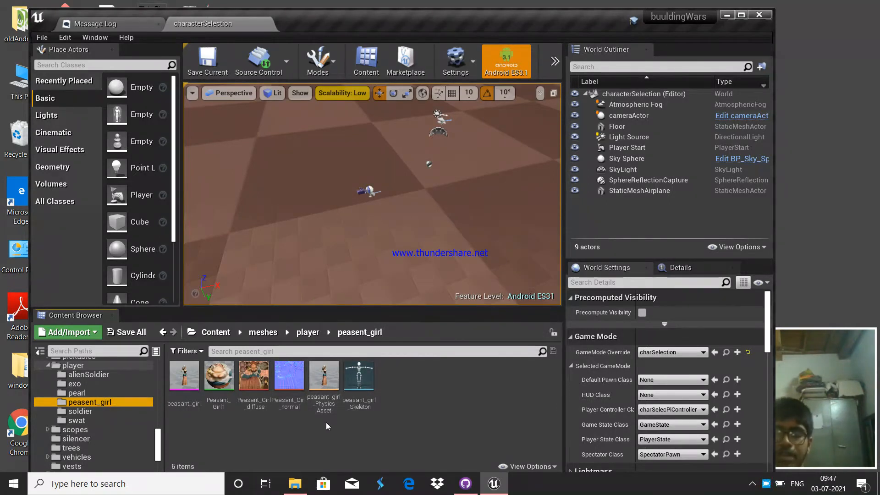
mouse_move(187, 388)
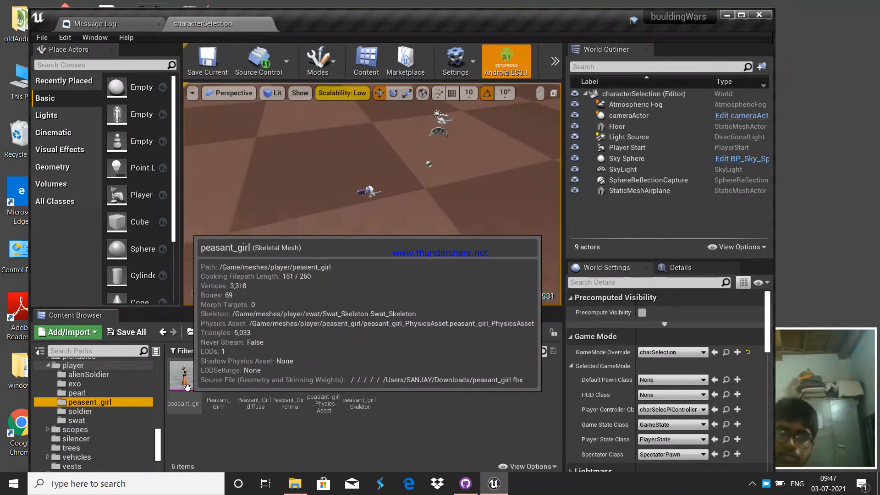
right_click(188, 387)
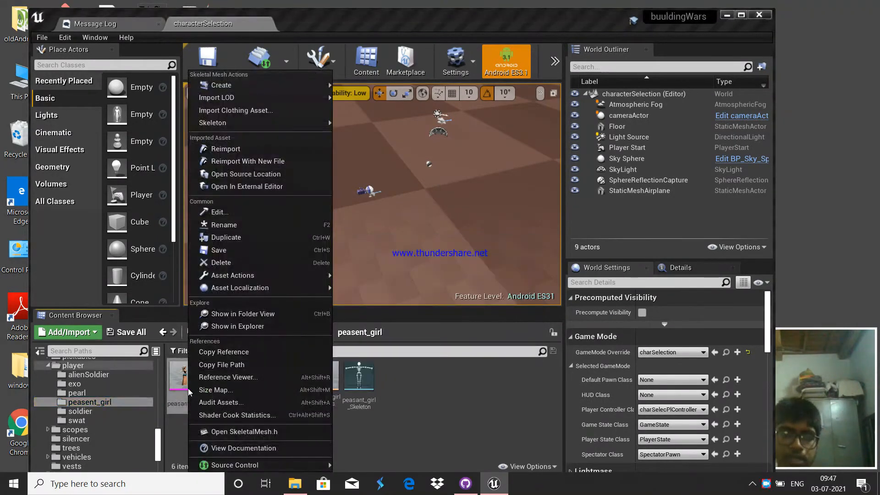
click(181, 423)
right_click(180, 387)
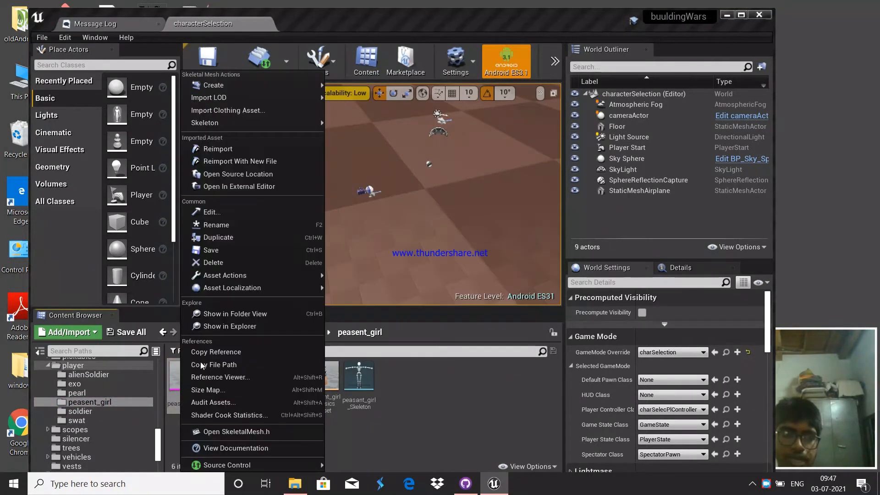
mouse_move(211, 122)
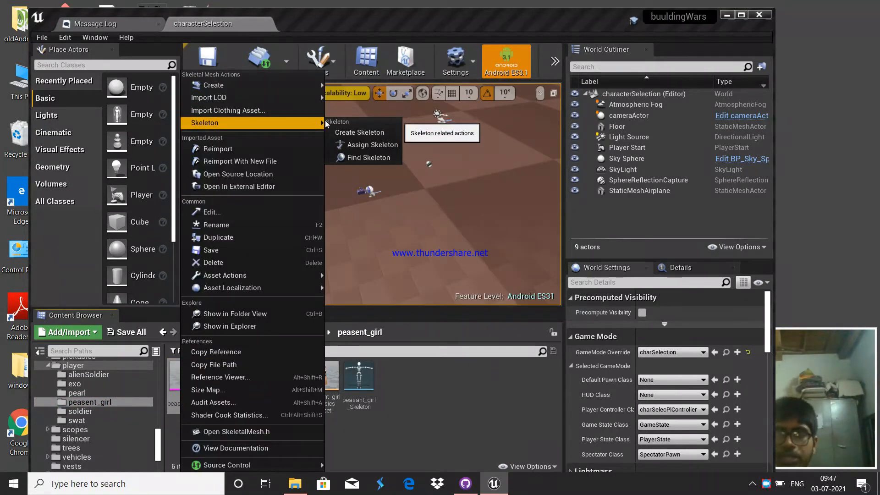
click(348, 145)
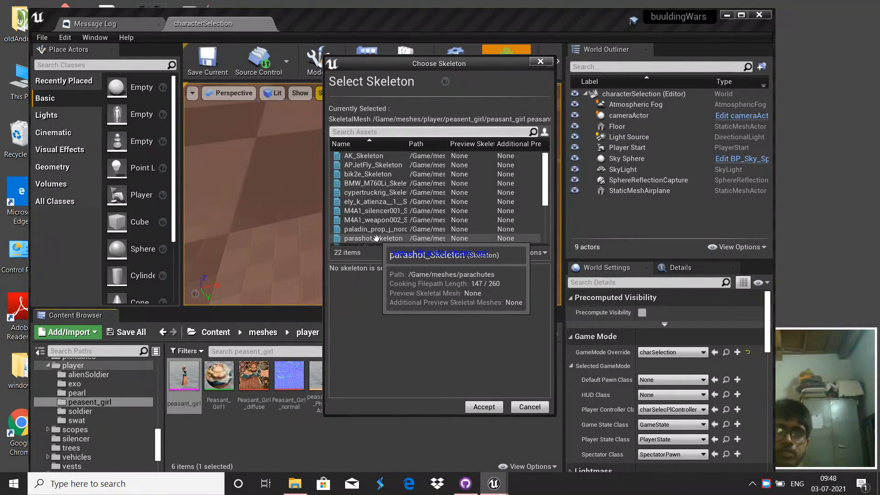
scroll(376, 237, down, 5)
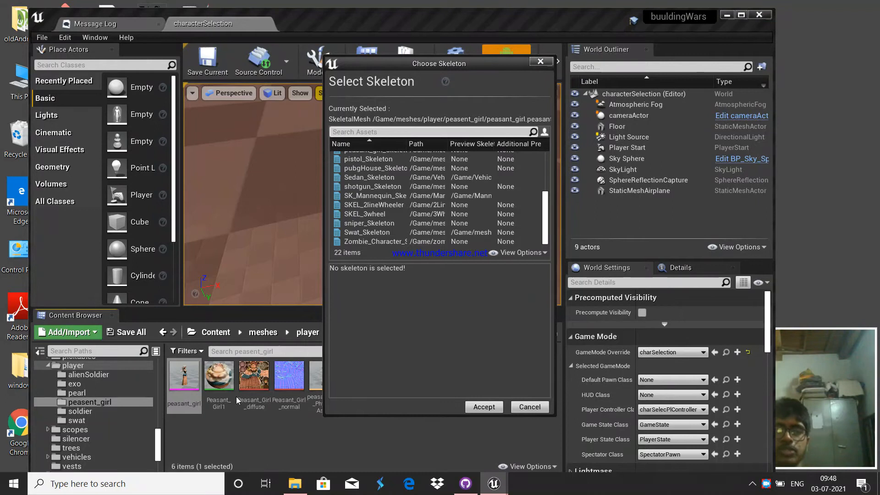
click(368, 232)
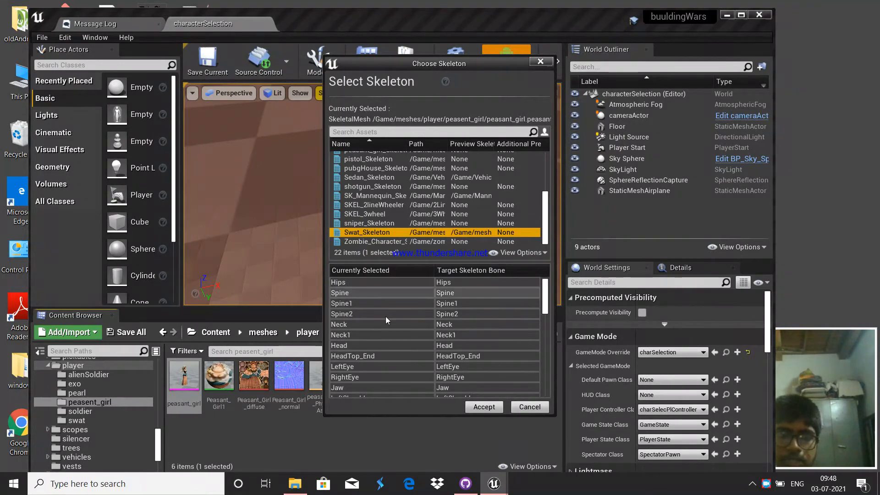
Step: Compare the peasant_girl mesh's bones with the target skeleton bones and accept the skeleton assignment
scroll(366, 312, down, 5)
scroll(370, 312, up, 5)
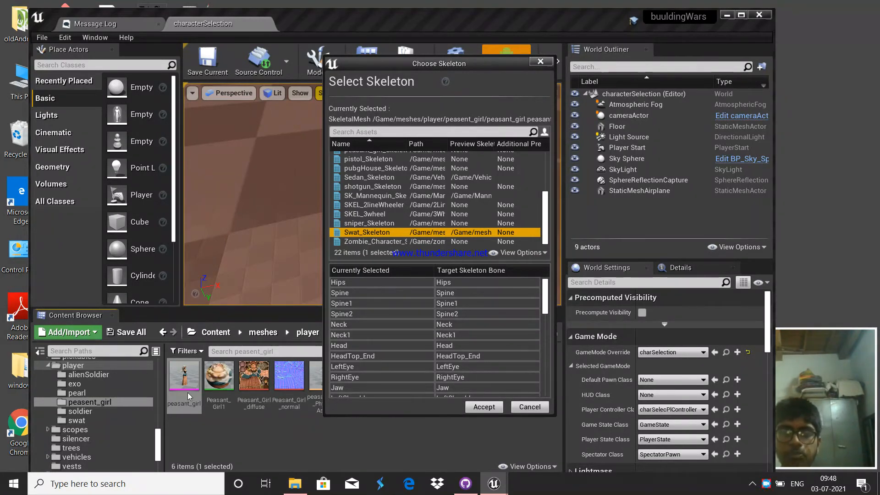
scroll(403, 348, down, 15)
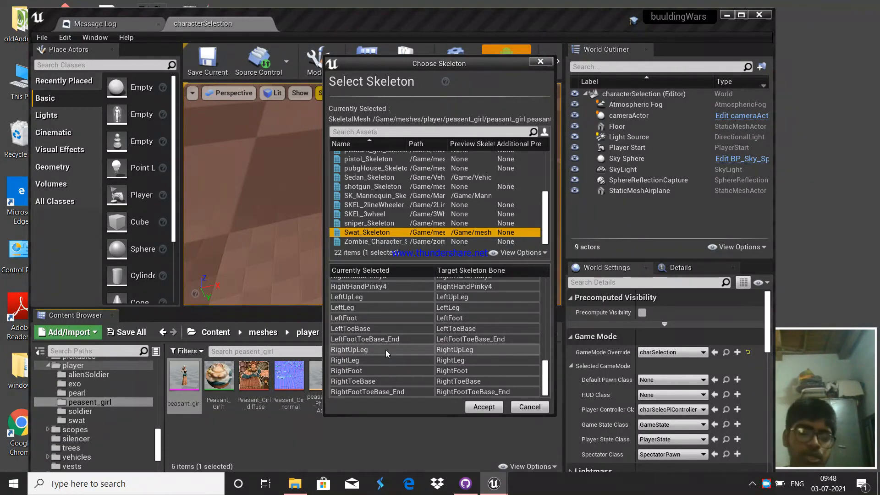
scroll(386, 350, up, 8)
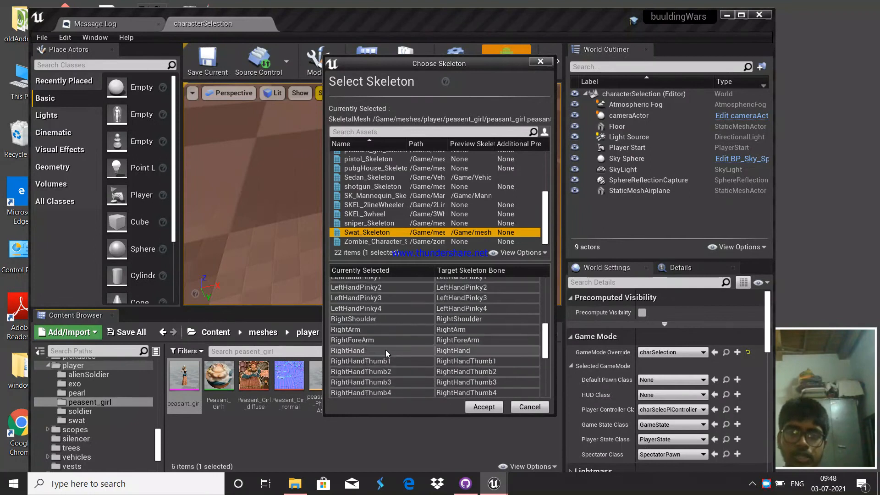
scroll(386, 350, up, 5)
scroll(447, 302, up, 5)
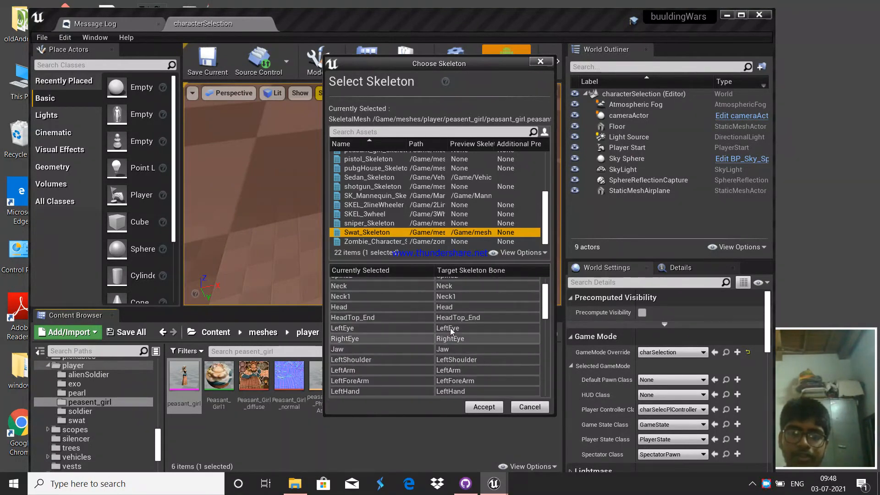
scroll(455, 301, up, 2)
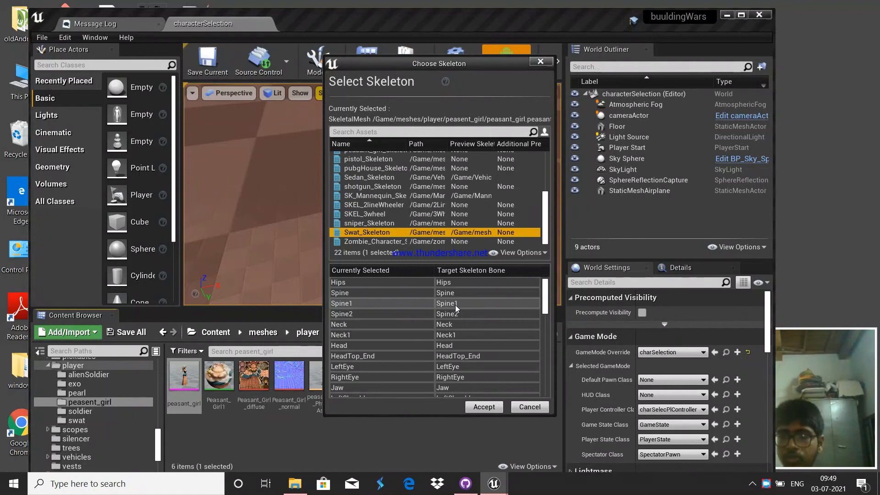
click(483, 406)
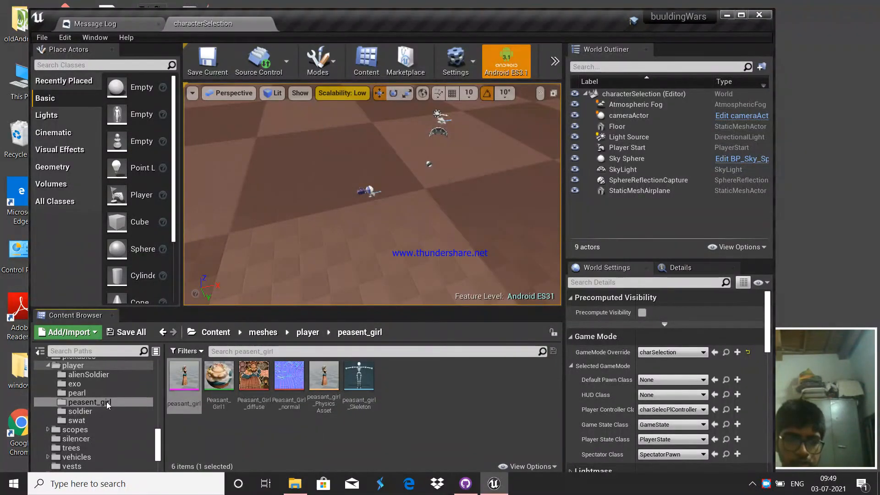
Step: Open the skeleton assignment for the pearl mesh, choose Swat_Skeleton and compare the bone lists
click(91, 392)
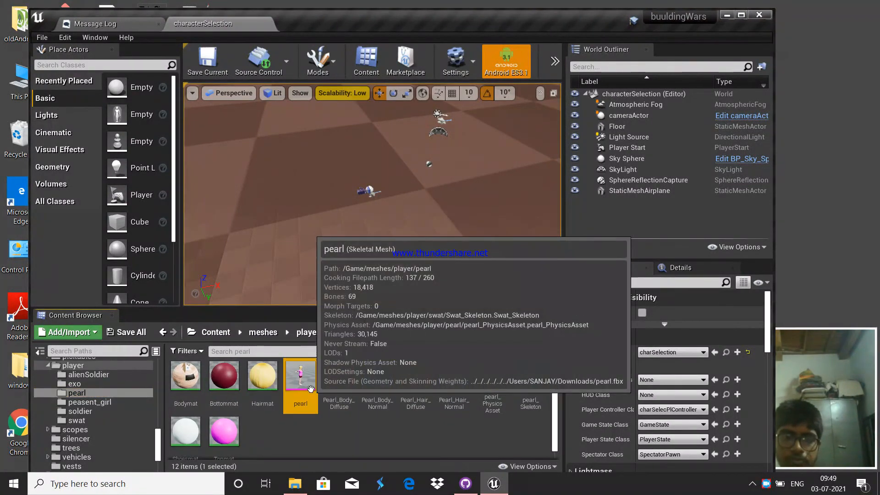
right_click(310, 388)
mouse_move(412, 123)
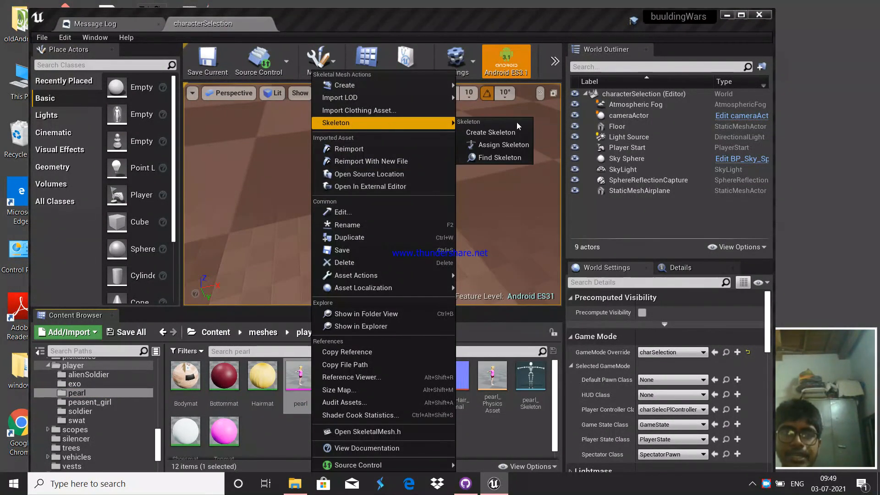
click(503, 144)
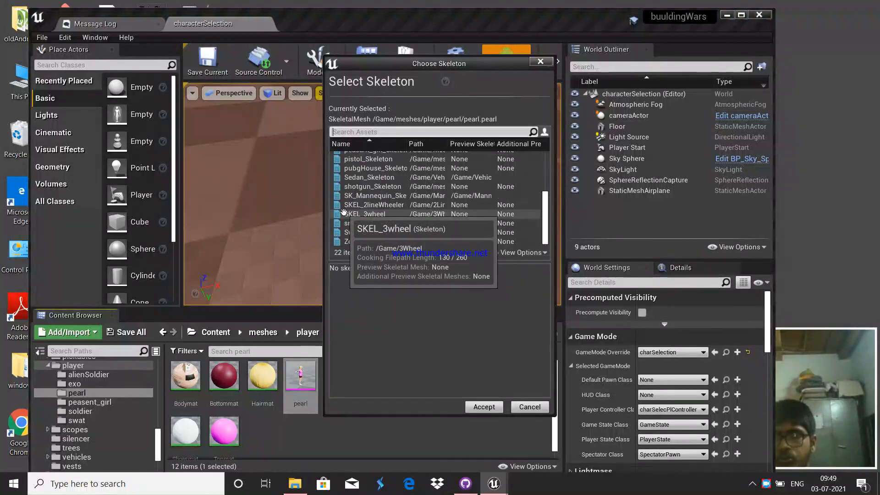
click(367, 232)
scroll(409, 362, down, 5)
scroll(409, 360, up, 3)
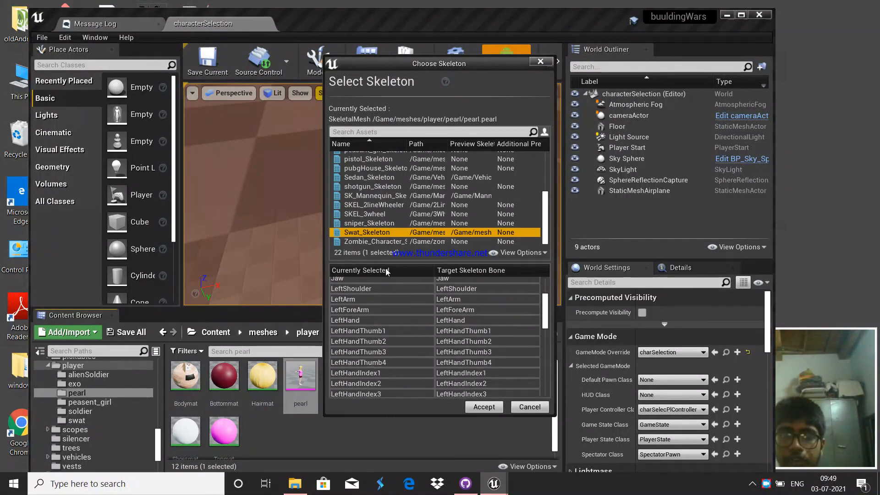
Step: Choose SKEL_3wheel to check its bone matches for the pearl mesh, then close the skeleton selection without accepting
click(375, 214)
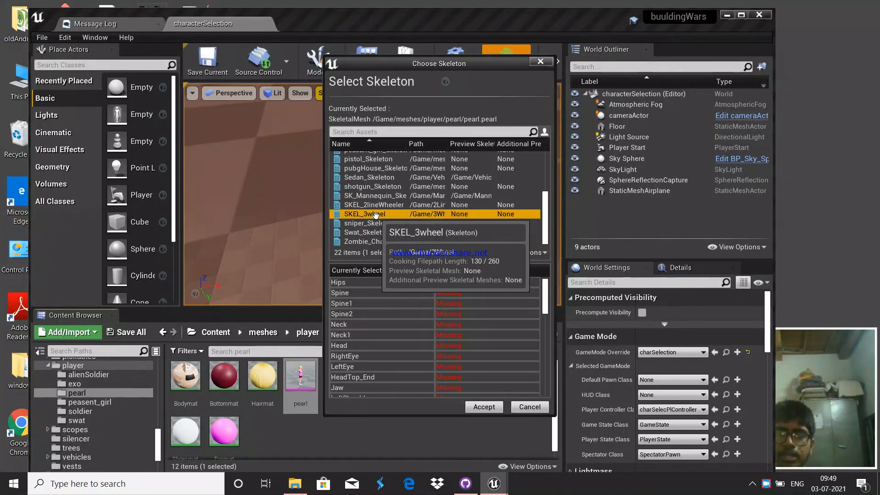
scroll(480, 307, down, 10)
scroll(447, 348, up, 5)
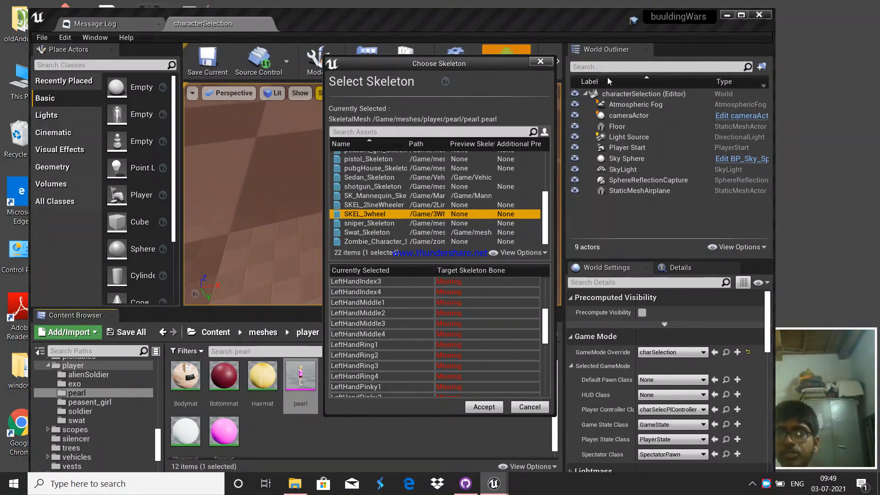
click(541, 63)
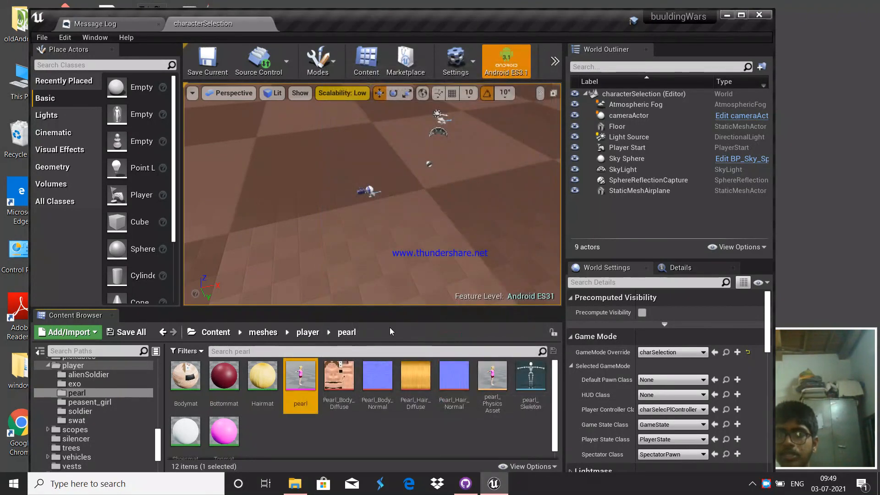